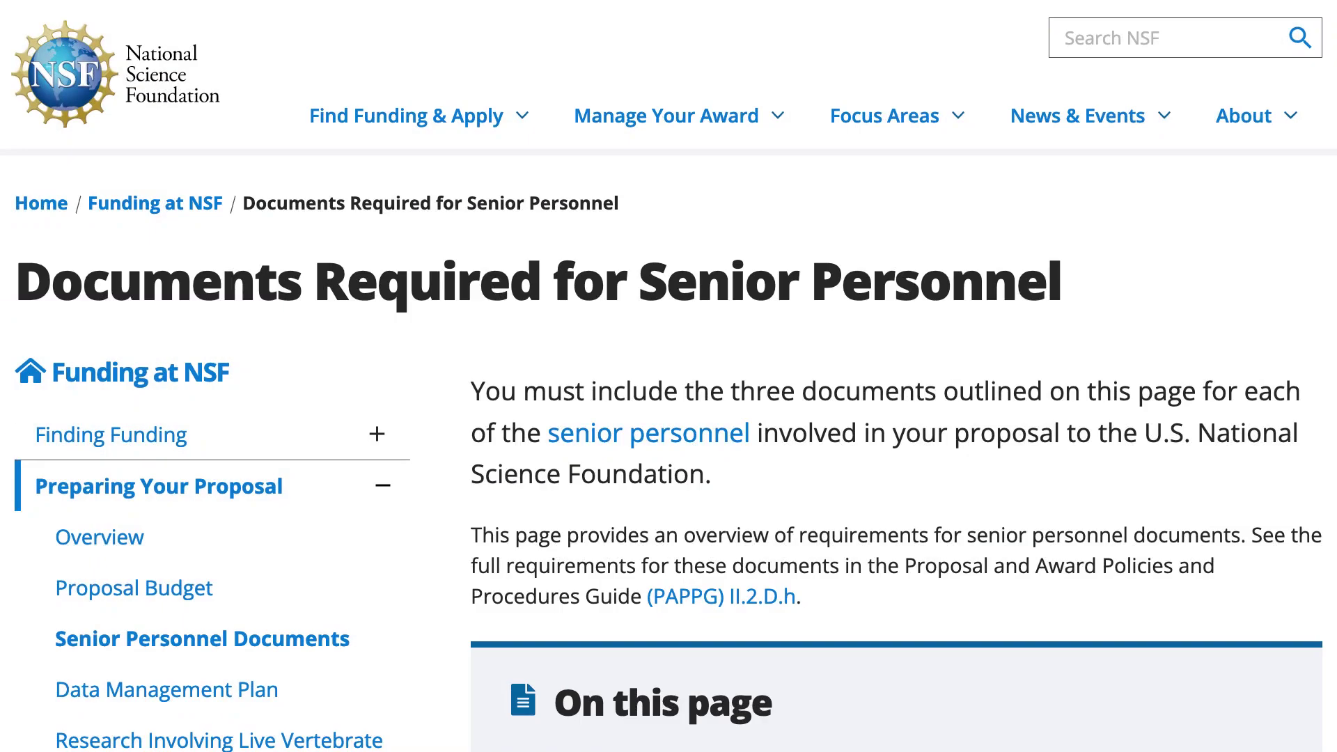
# Scroll the NSF senior personnel documents page down to the Biographical Sketch requirements.
pyautogui.scroll(-10, 669, 376)
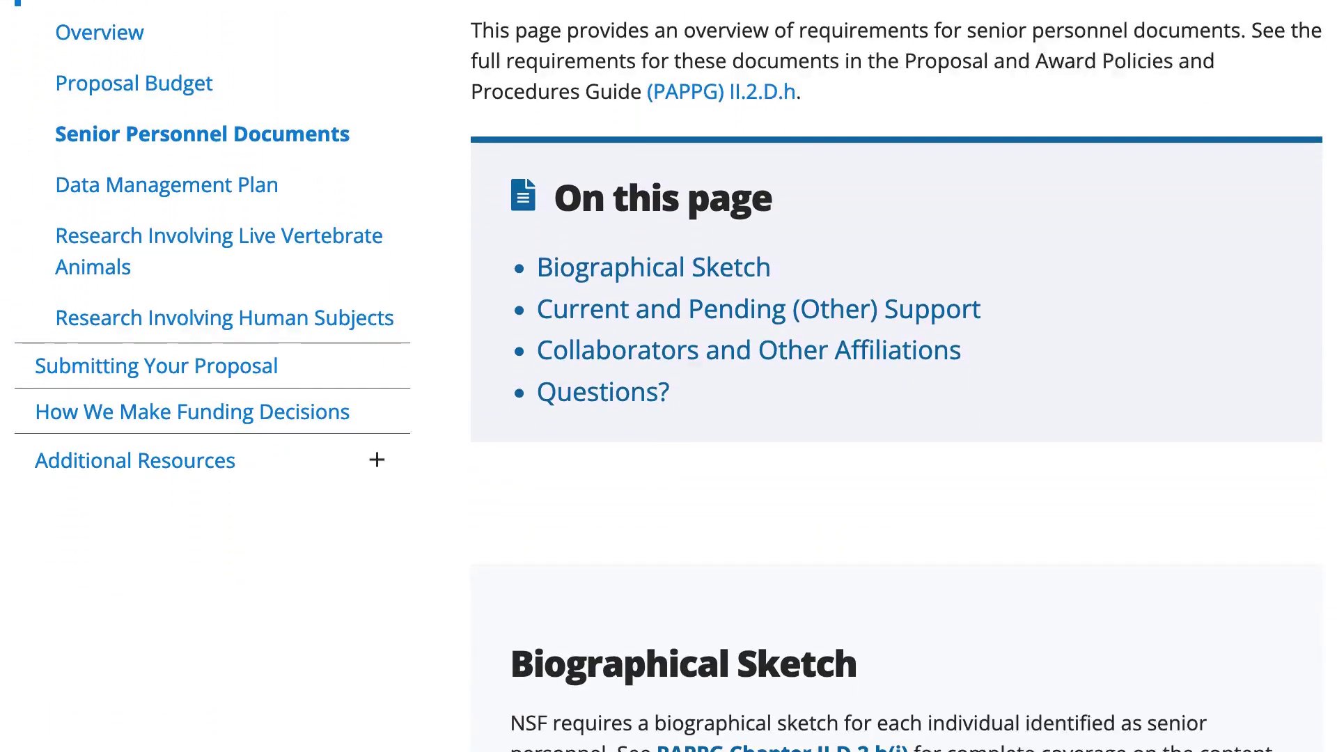
pyautogui.scroll(-6, 891, 418)
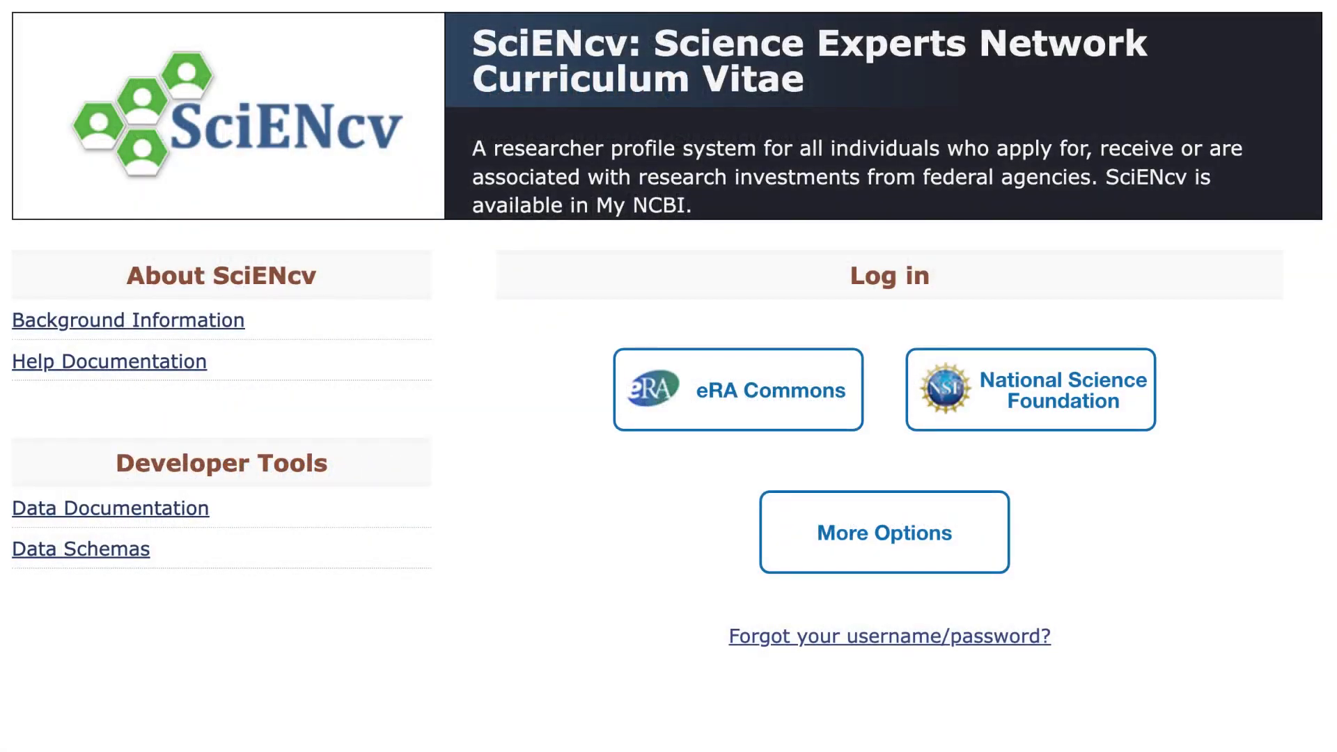
# Sign in through the National Science Foundation option with your NSF ID and password.
pyautogui.click(1144, 420)
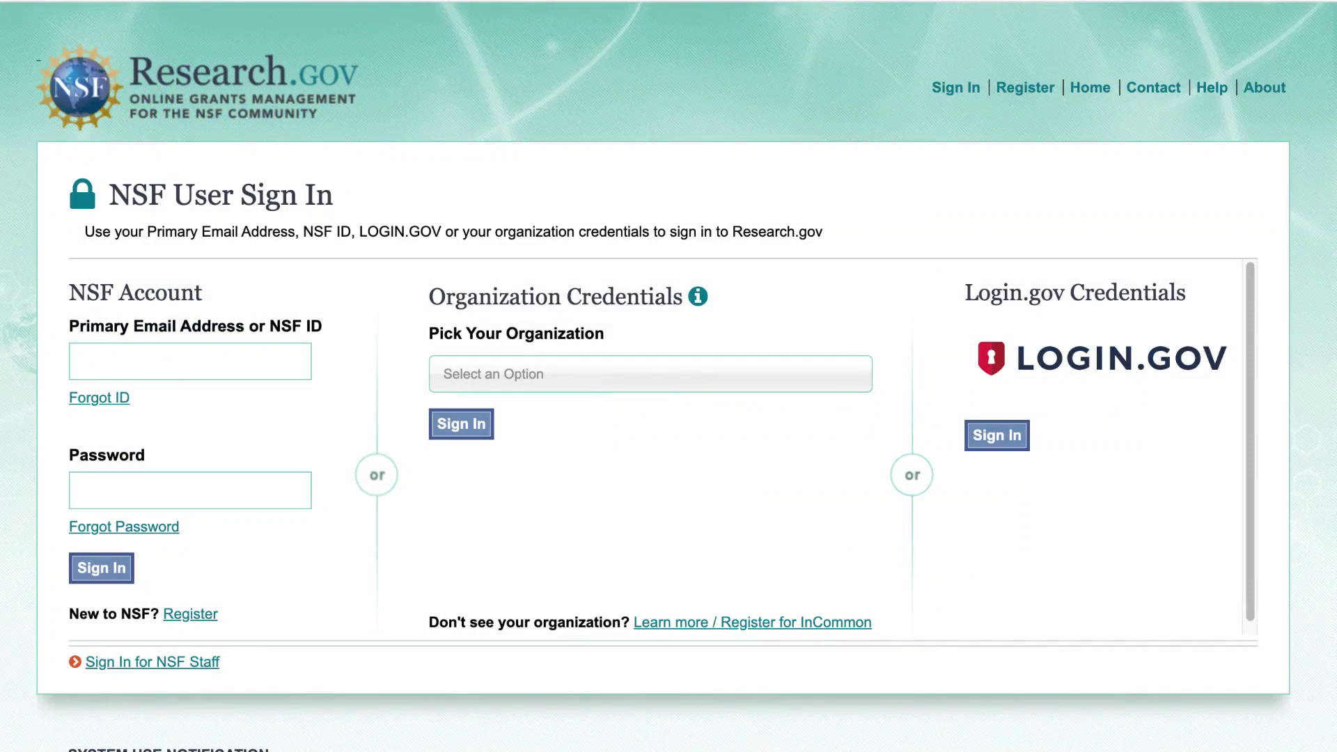
pyautogui.press('Tab')
pyautogui.write('••••••••••')
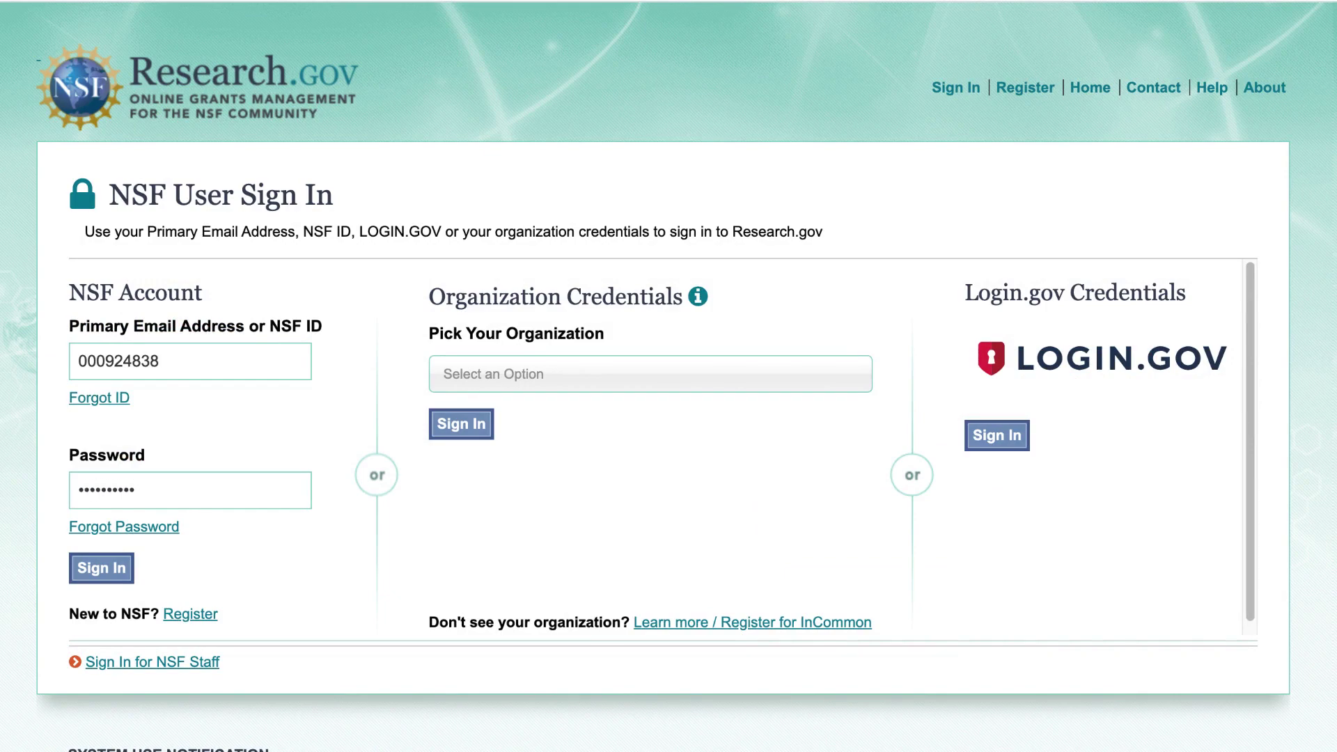
pyautogui.click(98, 575)
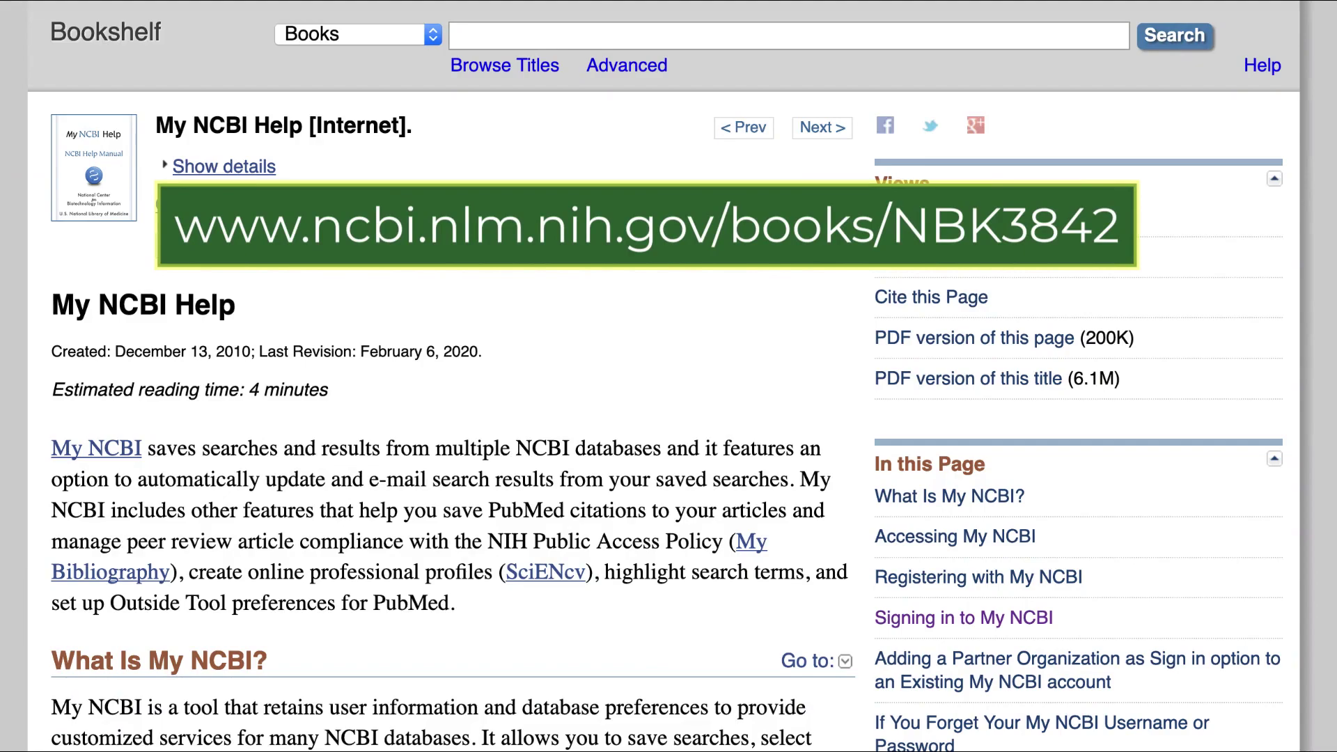
# Scroll the My NCBI Help page down to the 'Signing in to My NCBI' guidance.
pyautogui.scroll(-20, 452, 418)
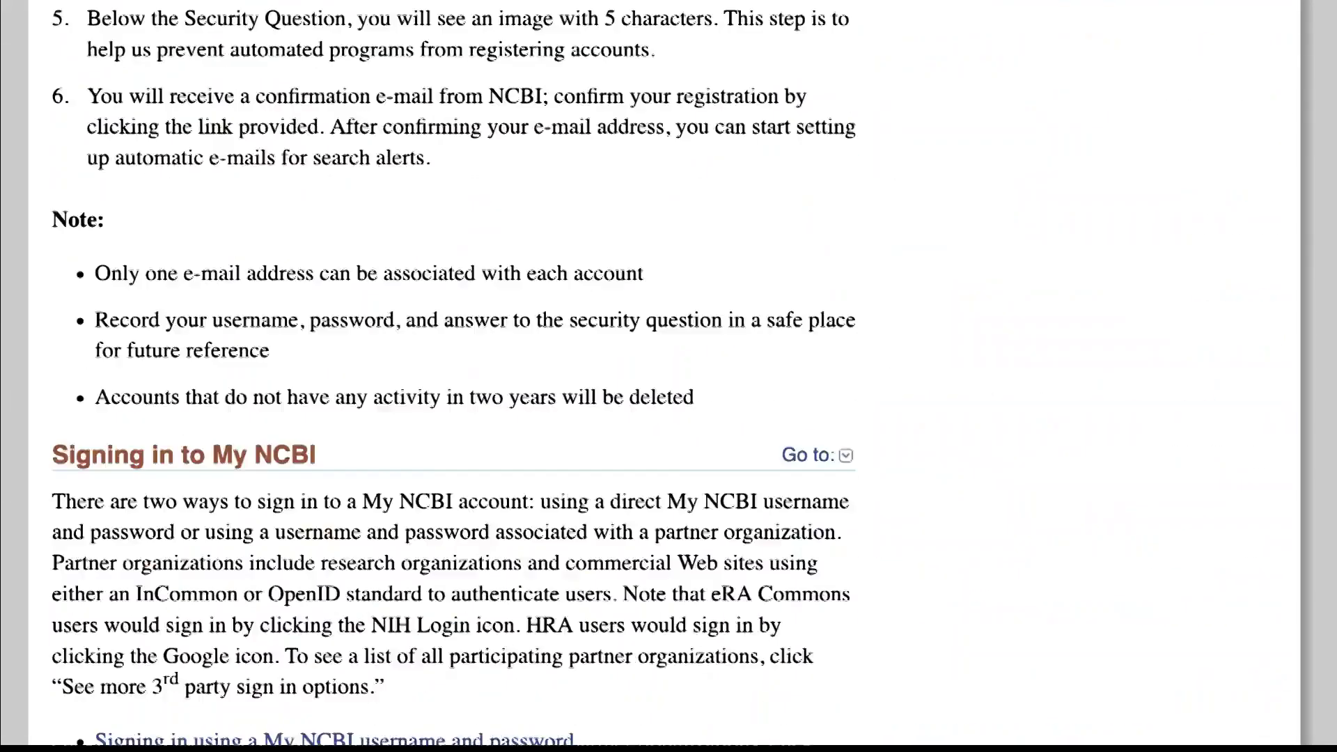
pyautogui.scroll(-6, 453, 376)
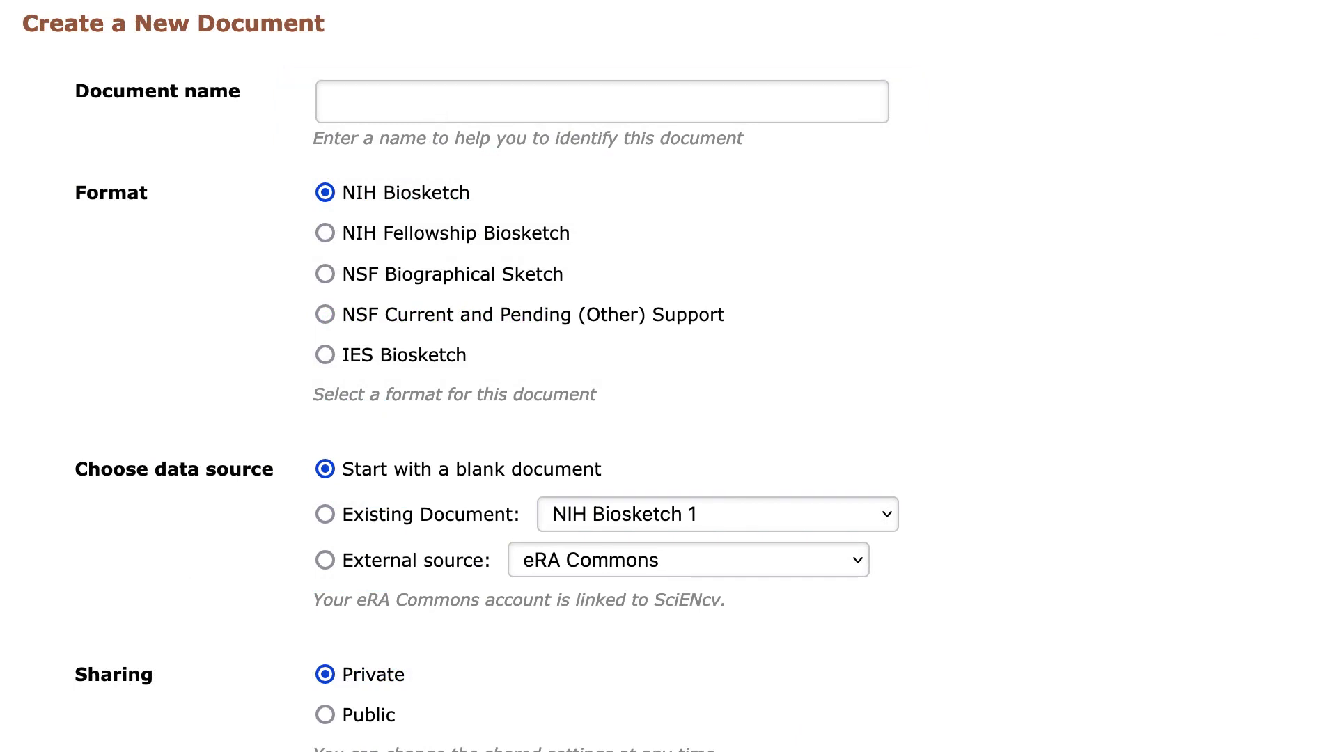
# Choose NSF Biographical Sketch as the new document's format.
pyautogui.click(325, 274)
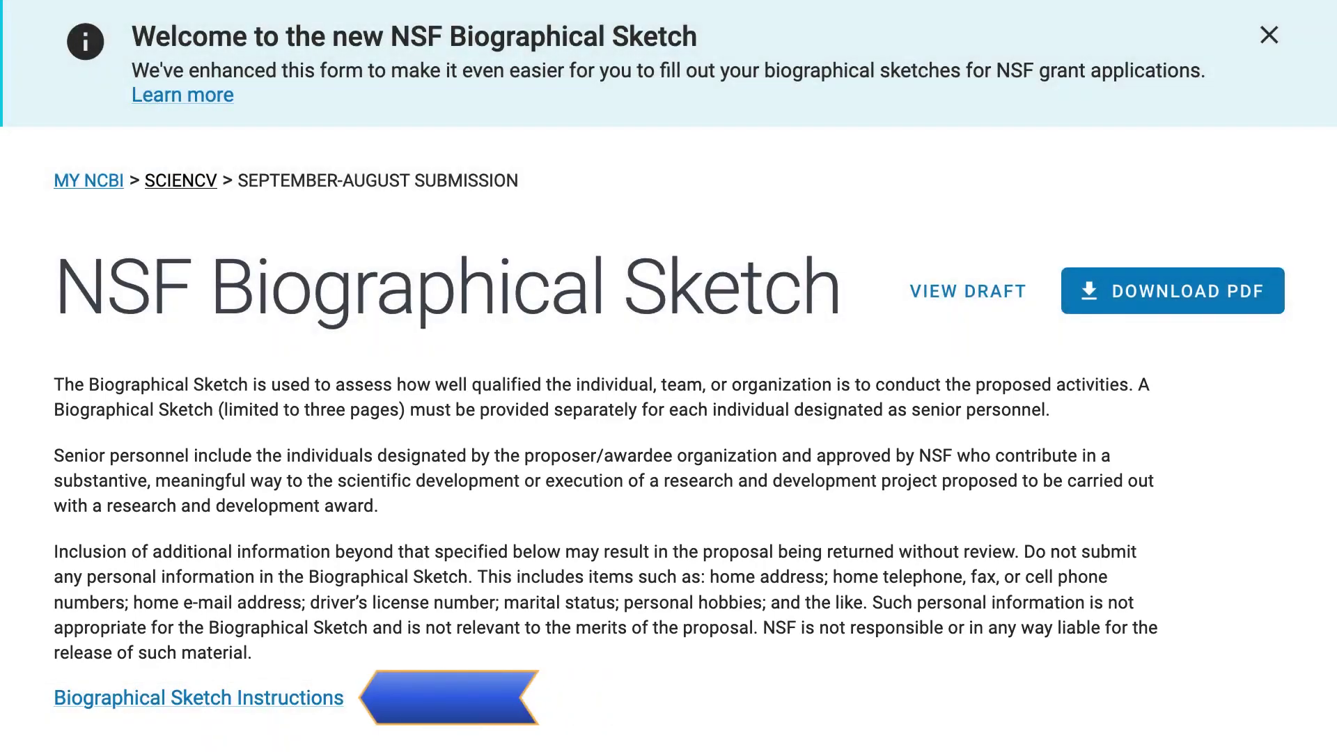
# Scroll through sections A–D of the sketch down to Certification.
pyautogui.scroll(-5, 669, 376)
pyautogui.scroll(-5, 669, 377)
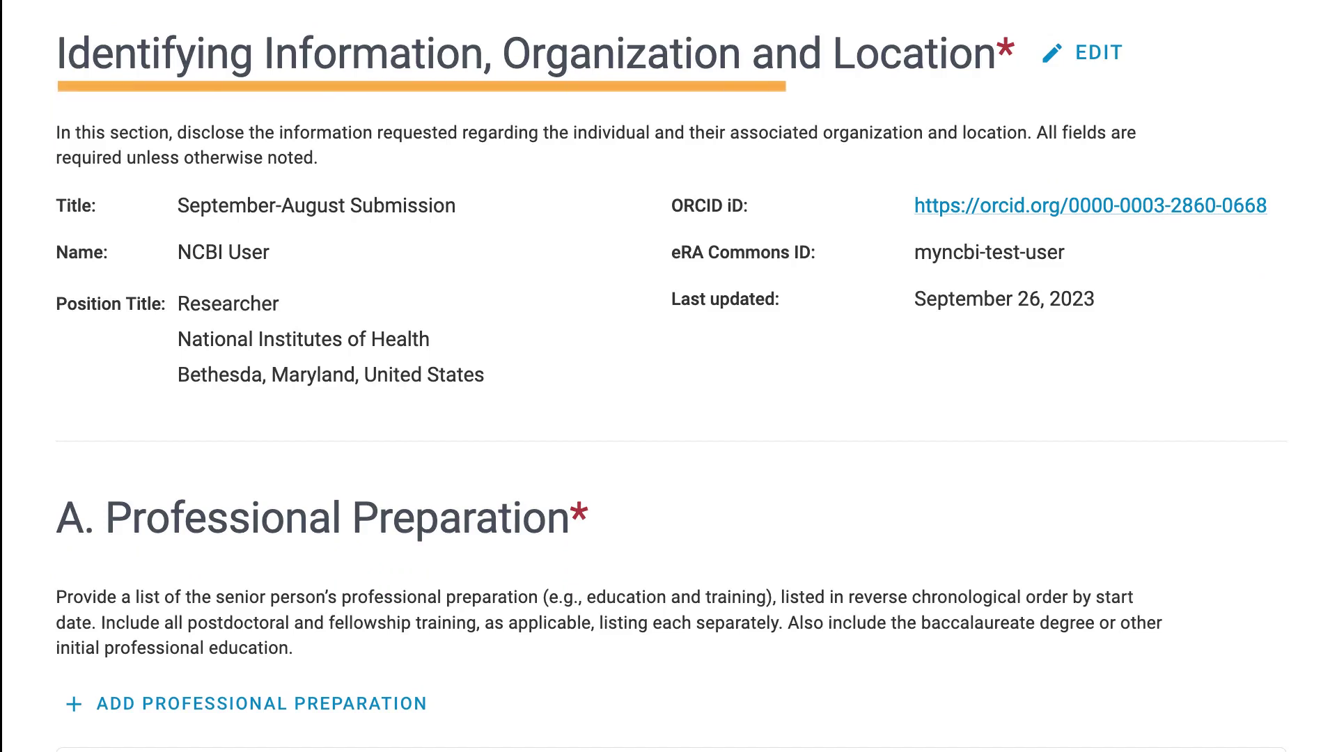
pyautogui.scroll(-3, 669, 376)
pyautogui.scroll(-4, 668, 376)
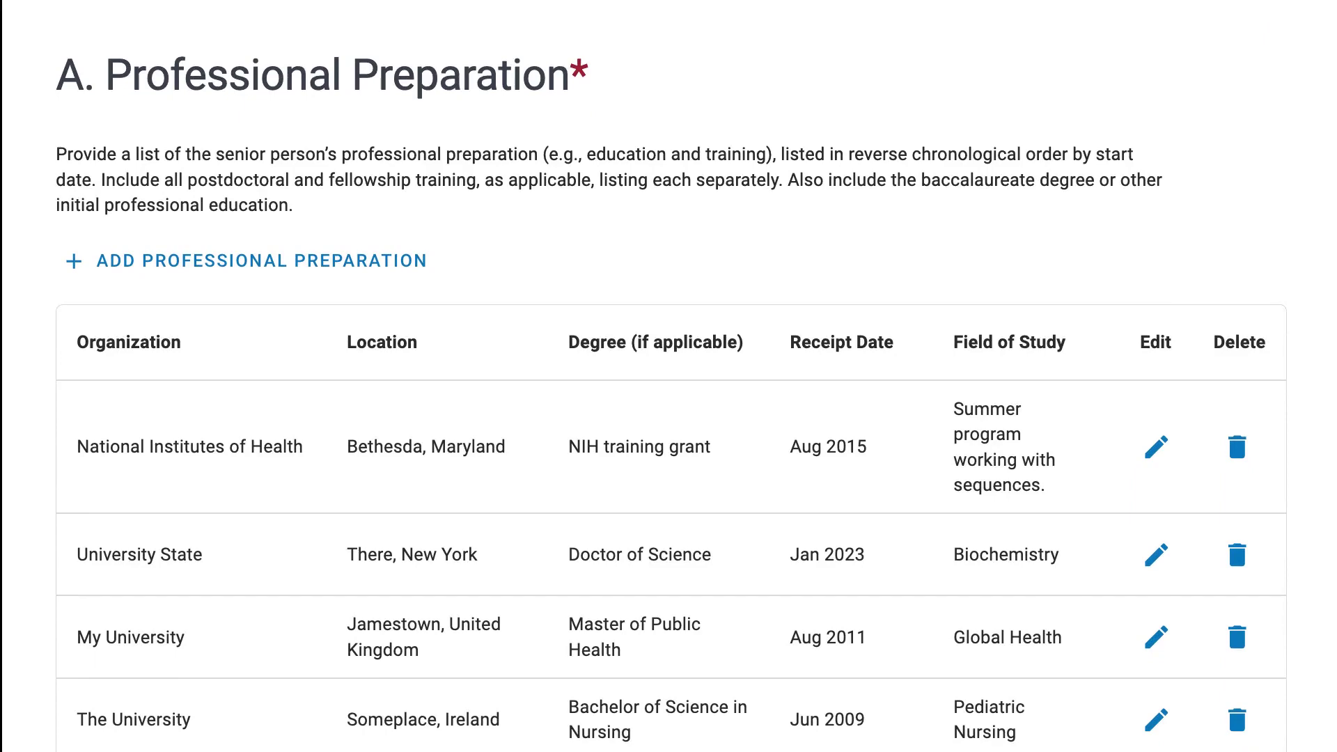
pyautogui.scroll(-10, 669, 376)
pyautogui.scroll(-1, 668, 376)
pyautogui.scroll(-4, 669, 376)
pyautogui.scroll(-9, 669, 376)
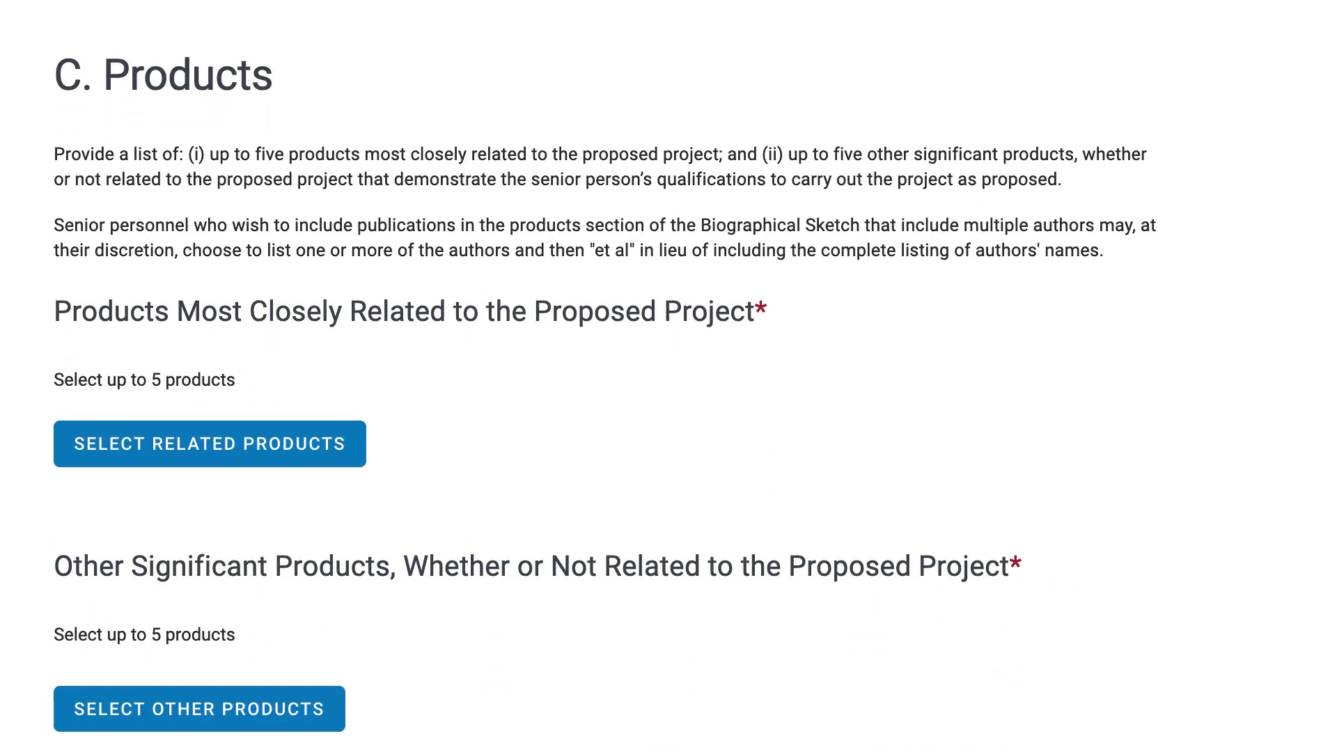
pyautogui.scroll(-9, 669, 376)
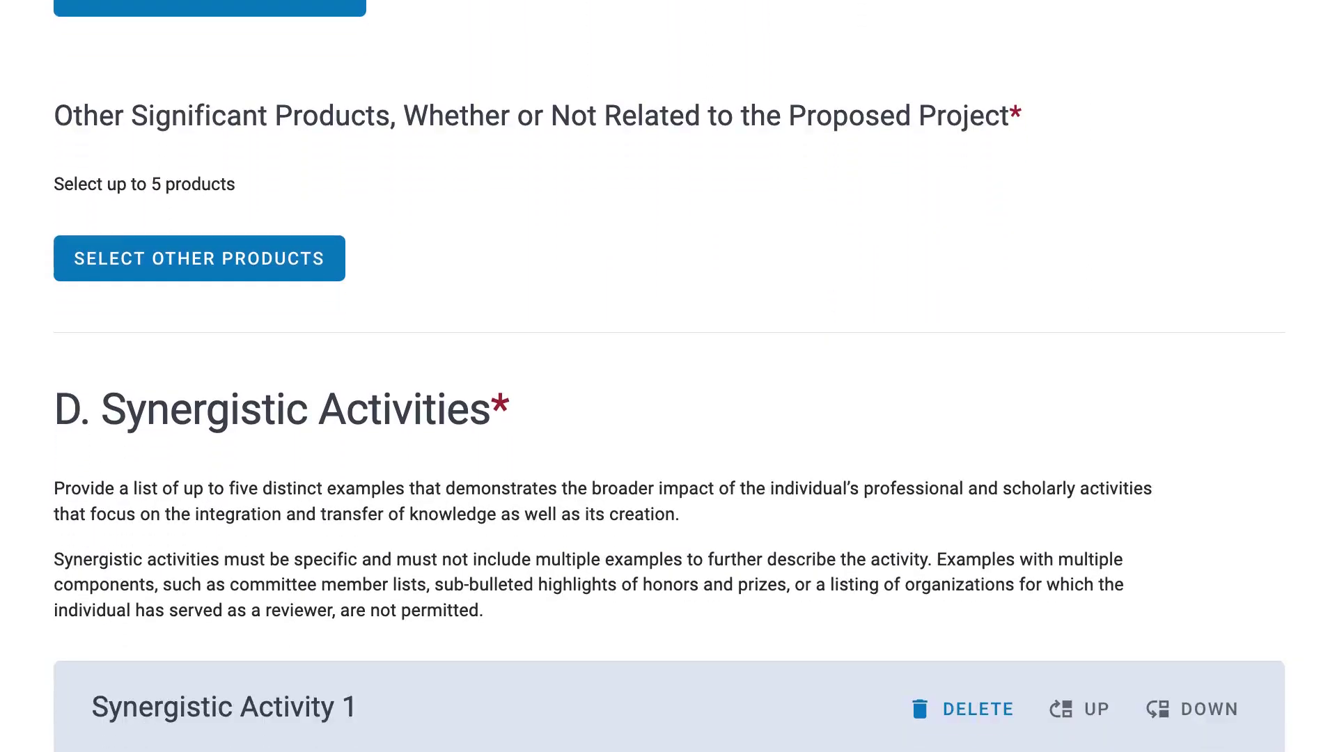
pyautogui.scroll(-3, 668, 377)
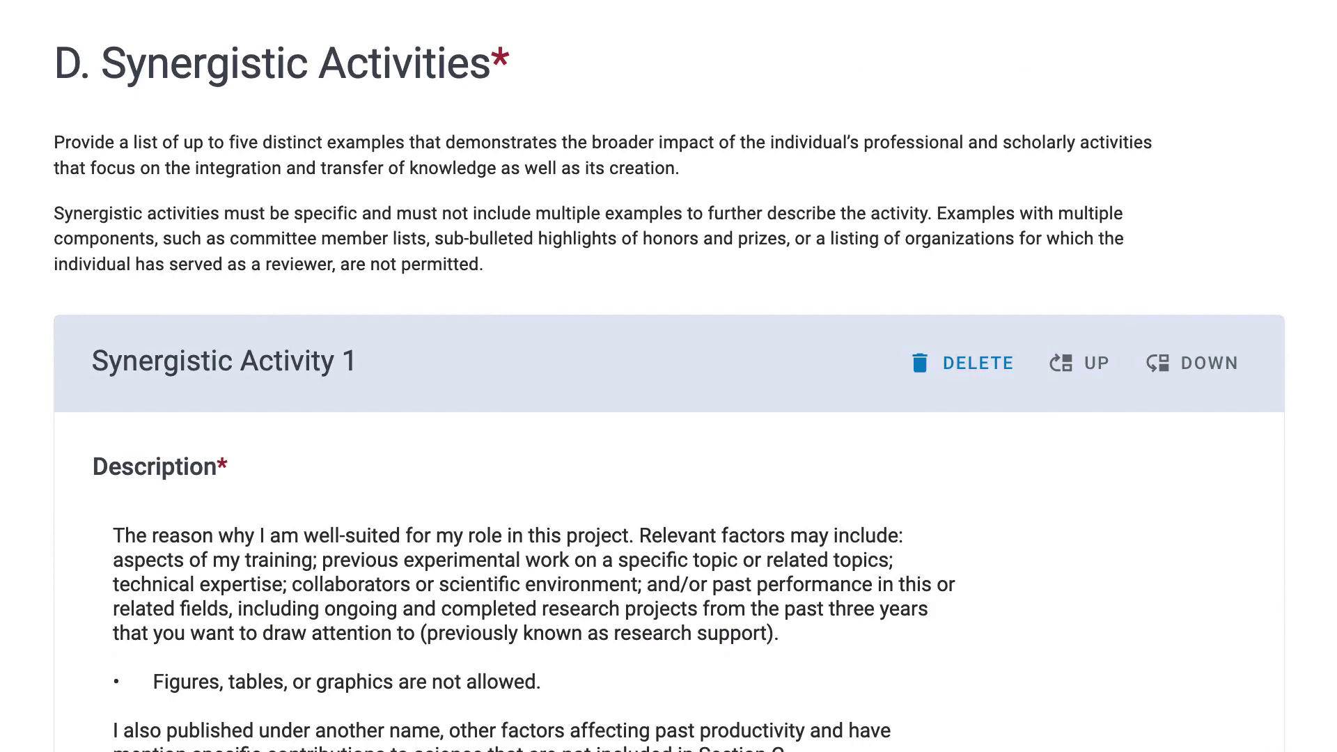
pyautogui.scroll(-9, 669, 377)
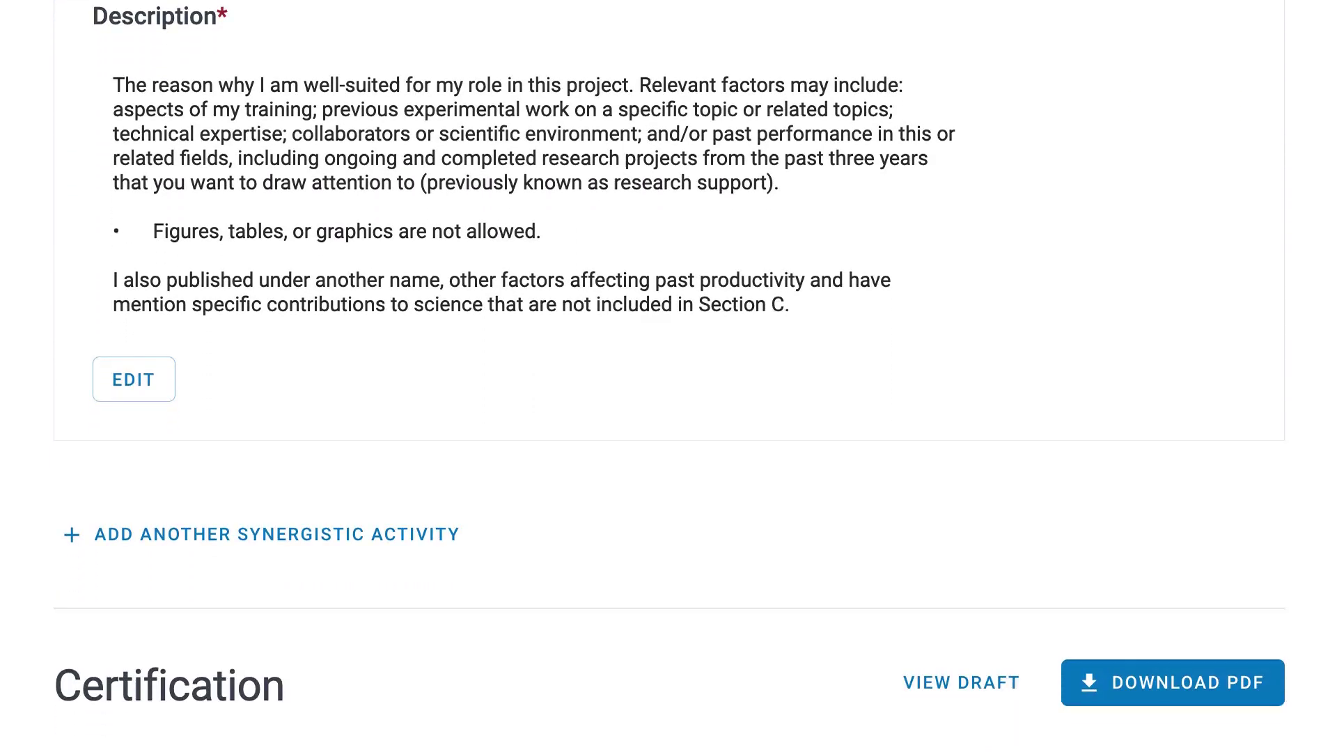
pyautogui.scroll(-1, 669, 376)
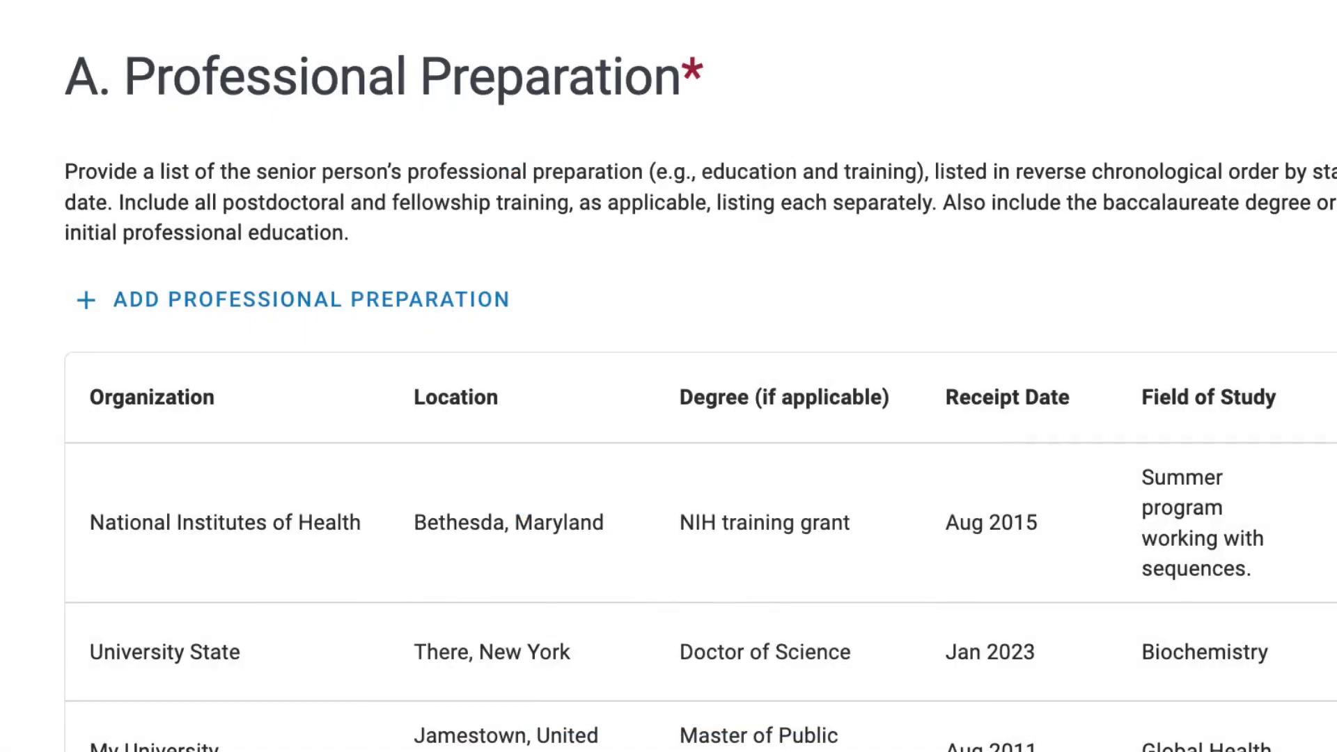
# Scroll to B. Appointments and Positions and start a new appointment/position entry.
pyautogui.scroll(-7, 668, 376)
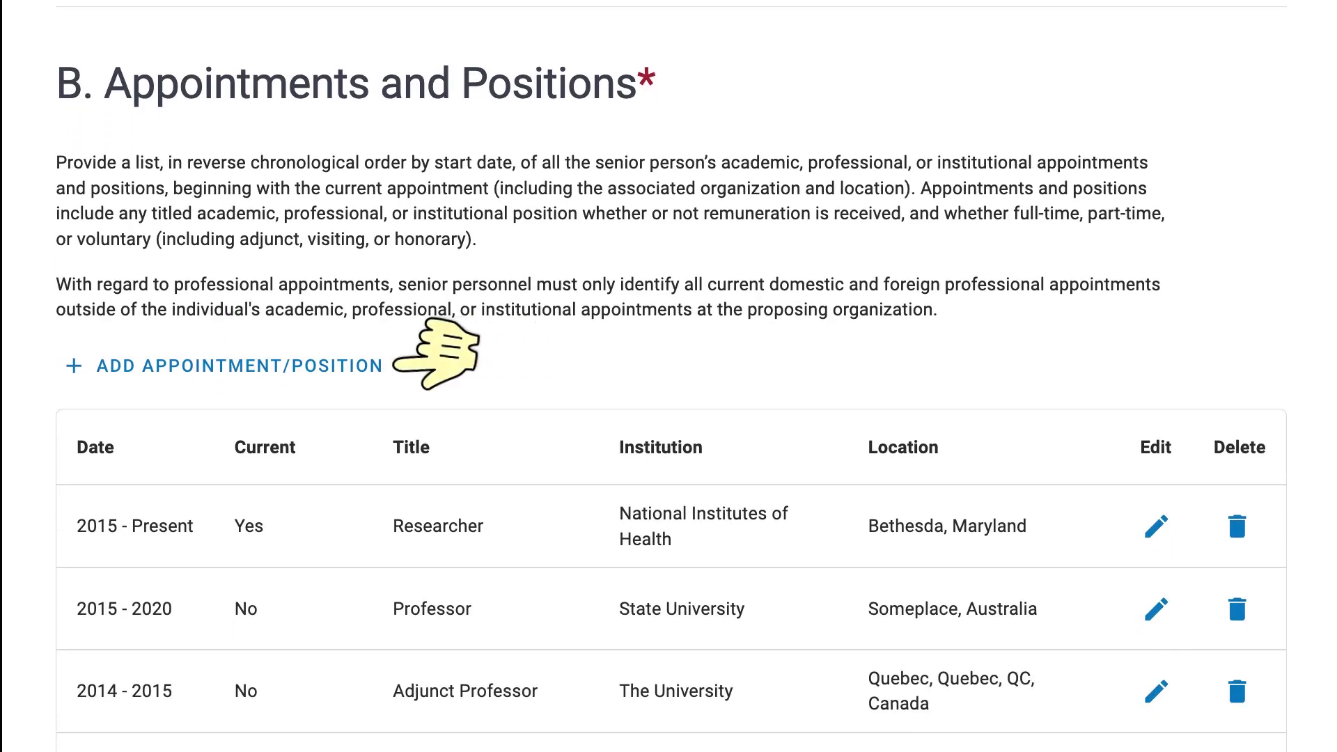
pyautogui.click(390, 365)
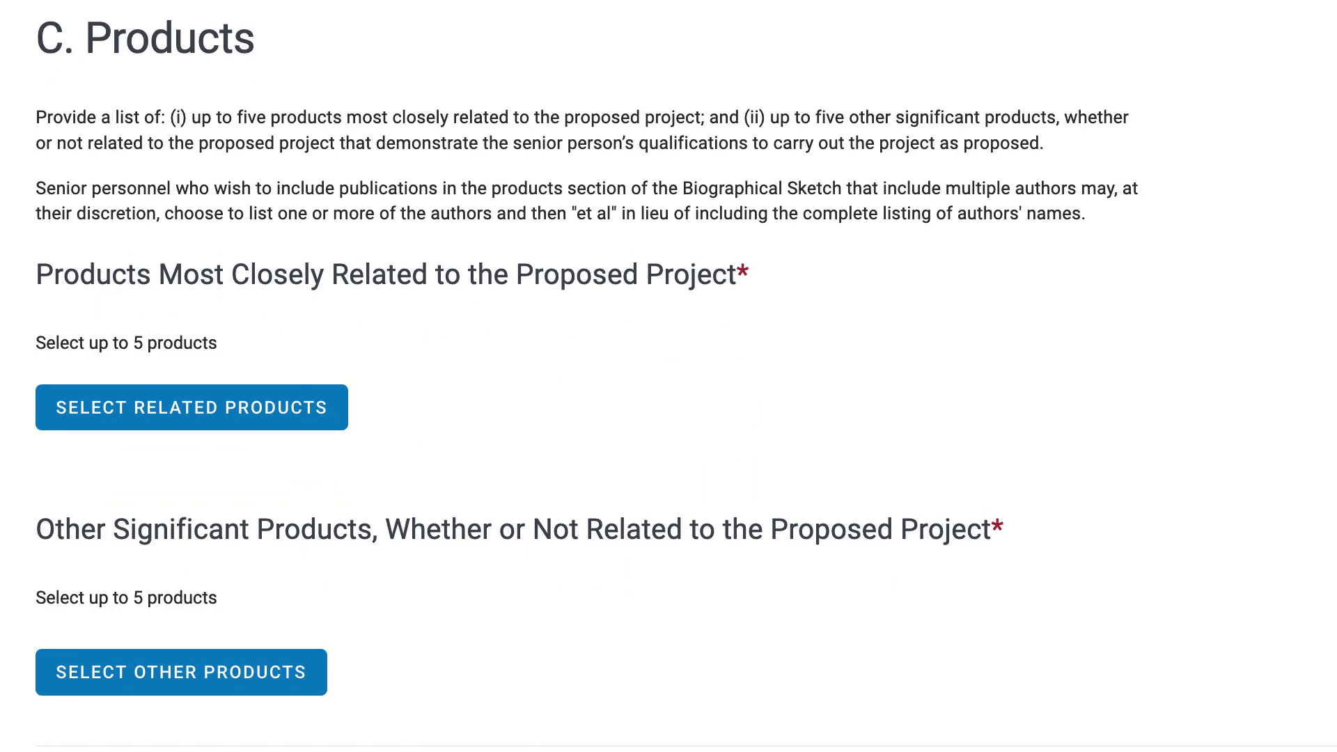
# Skip the PubMed citation search and list the 9 ORCID citations for related products.
pyautogui.click(108, 423)
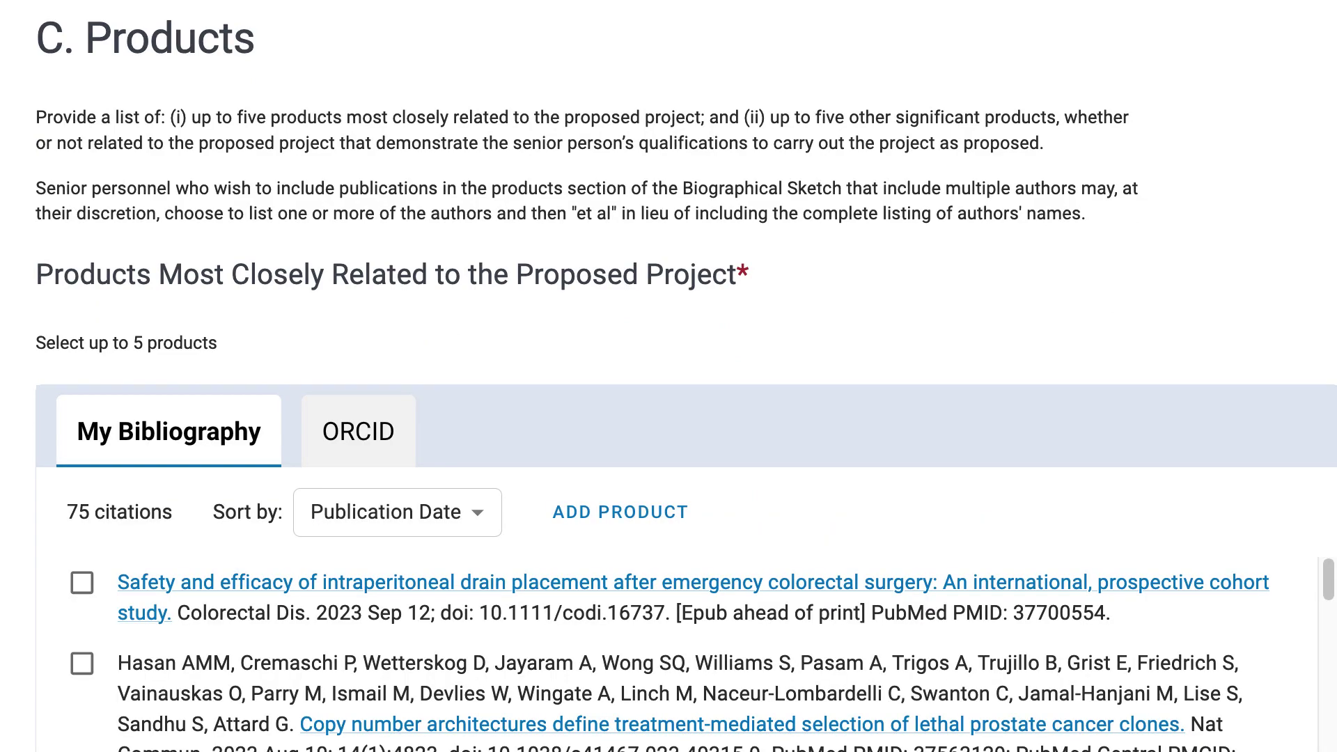
pyautogui.click(604, 524)
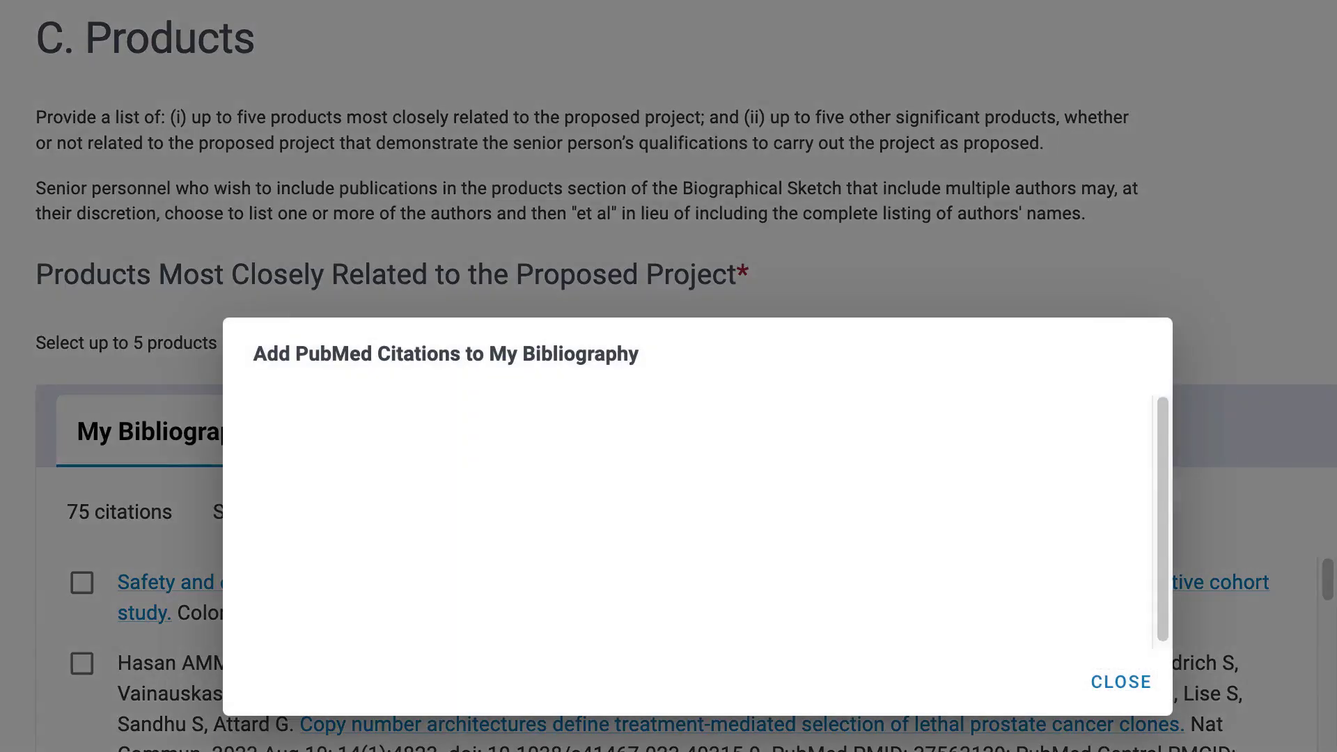
pyautogui.click(1121, 682)
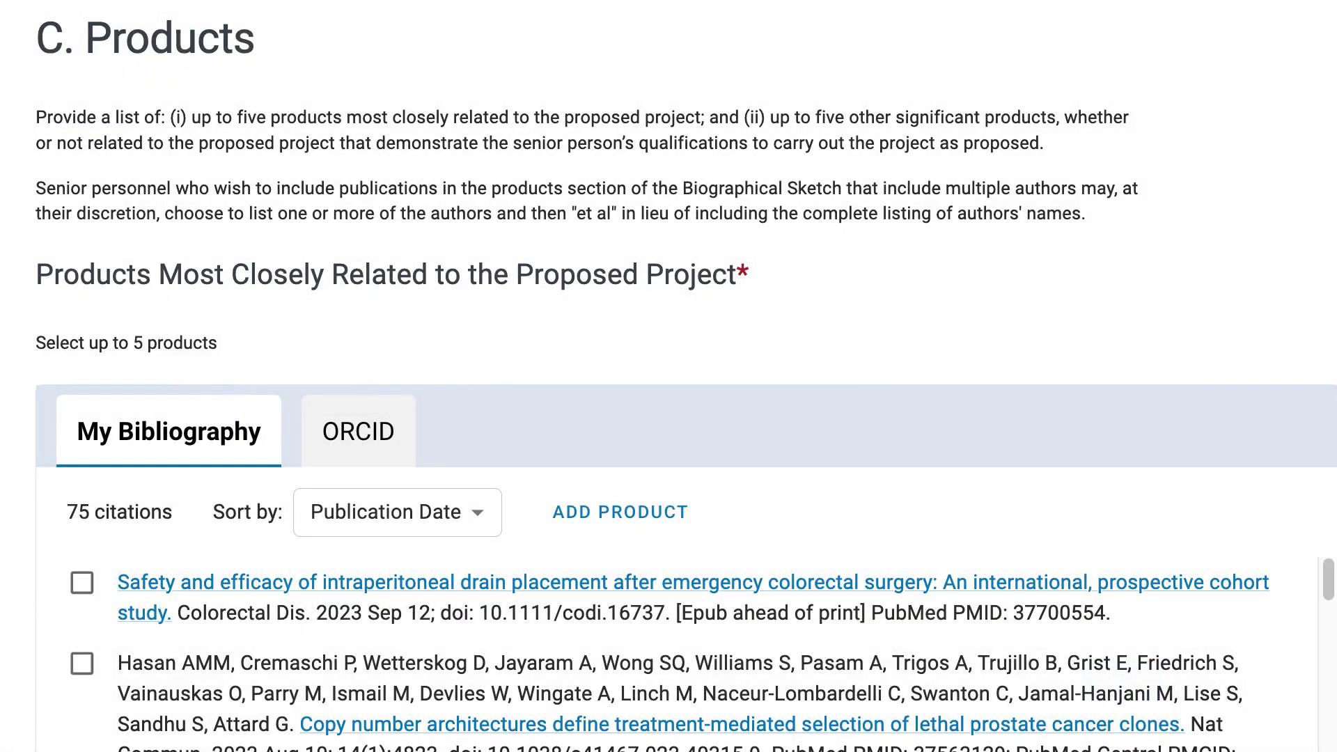
pyautogui.click(324, 458)
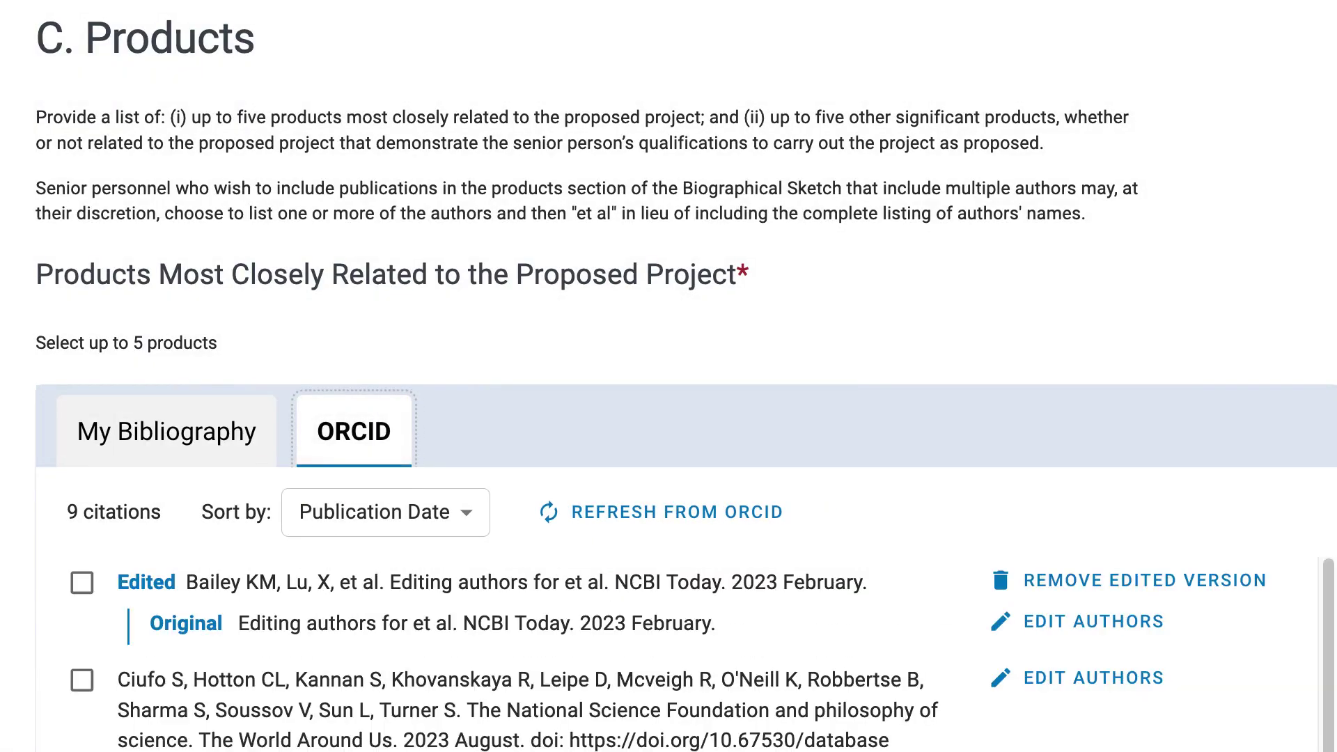
pyautogui.scroll(-3, 686, 376)
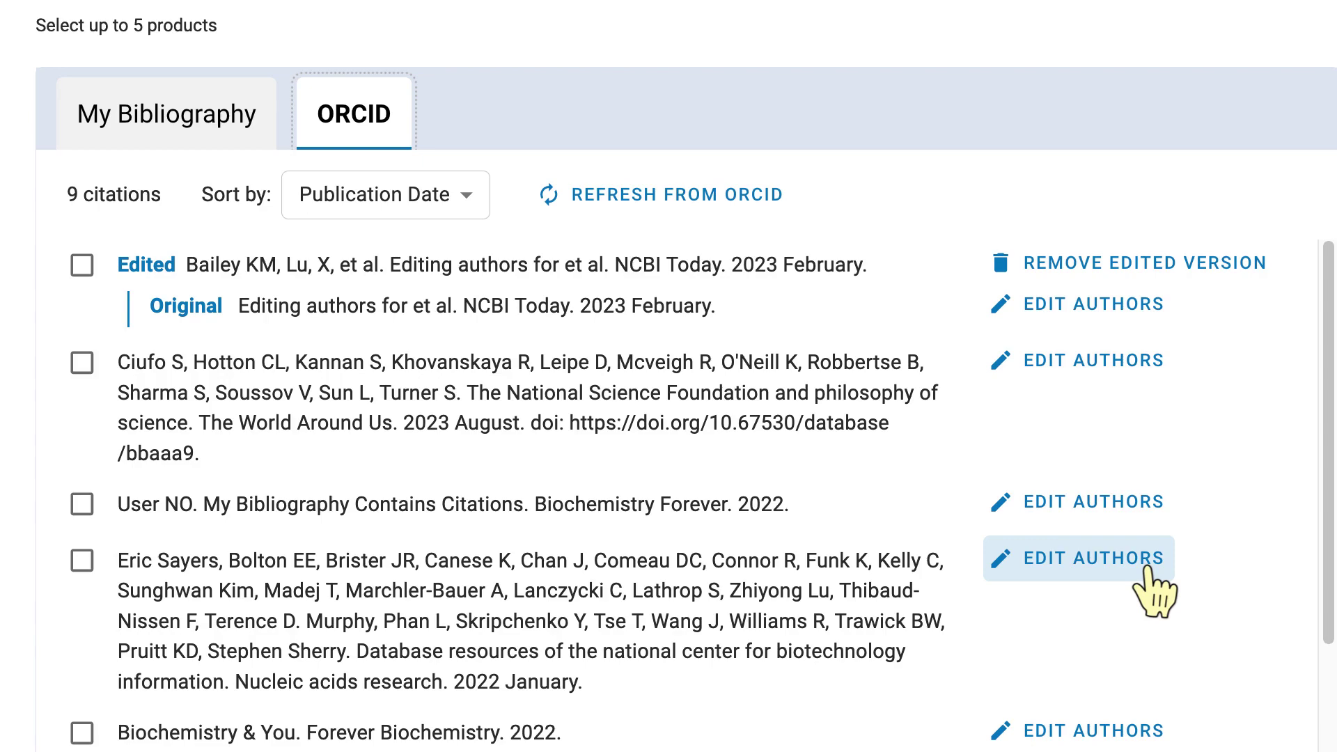
# Replace the authors after Marchler-Bauer A in the 2022 Nucleic acids research citation with 'et al.'.
pyautogui.click(1145, 568)
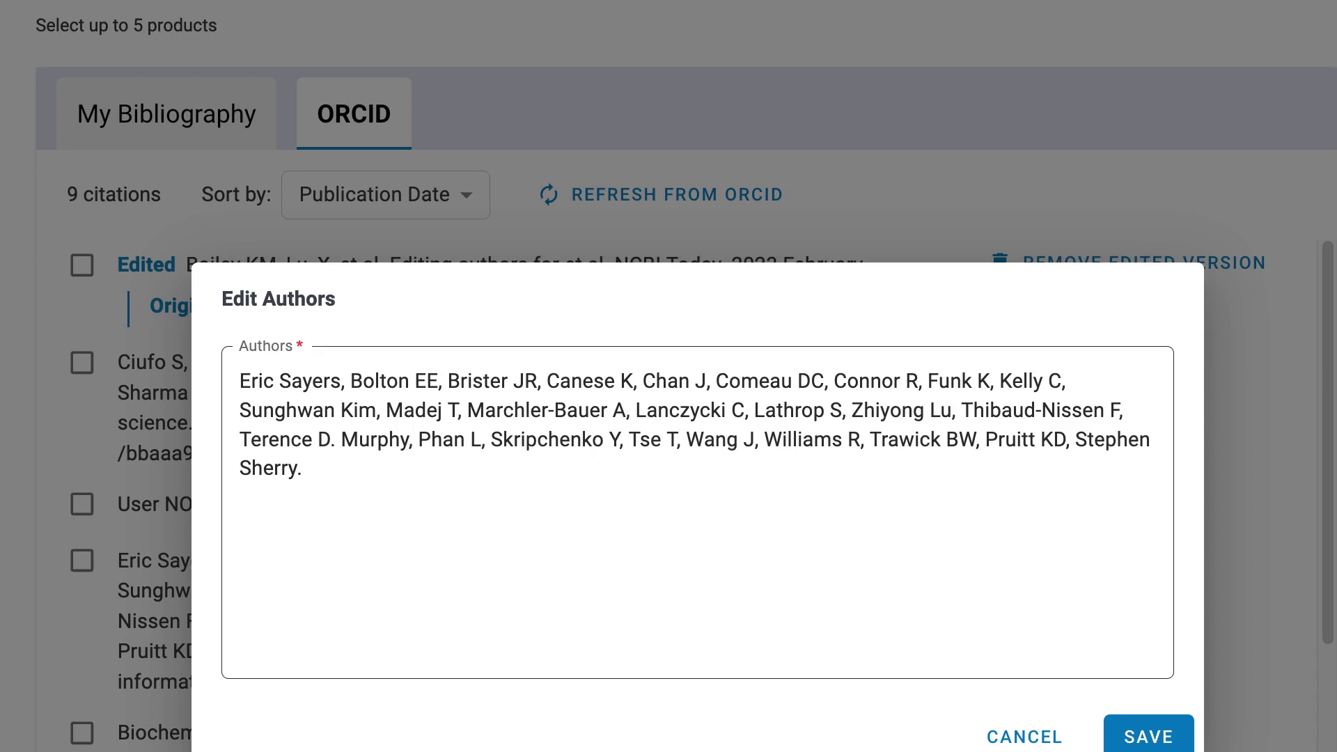
pyautogui.moveTo(636, 410); pyautogui.dragTo(644, 478)
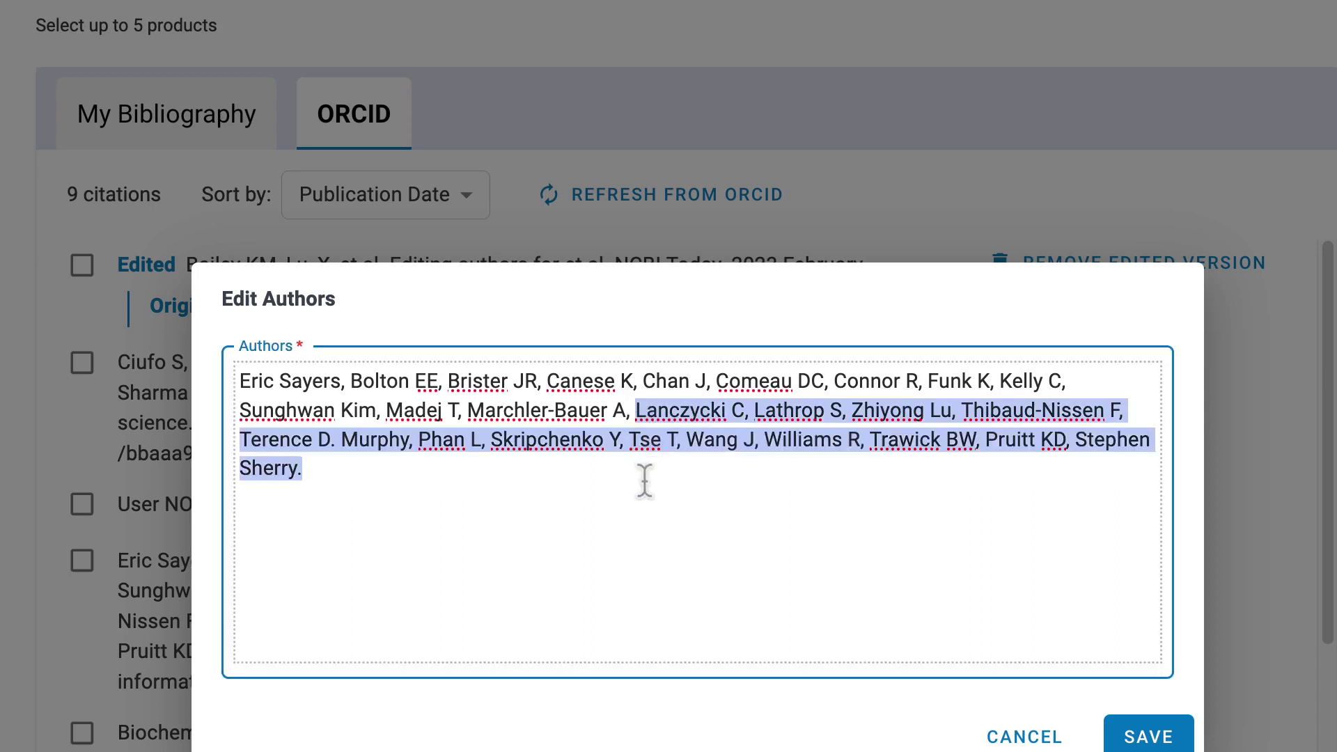
pyautogui.write('et al.')
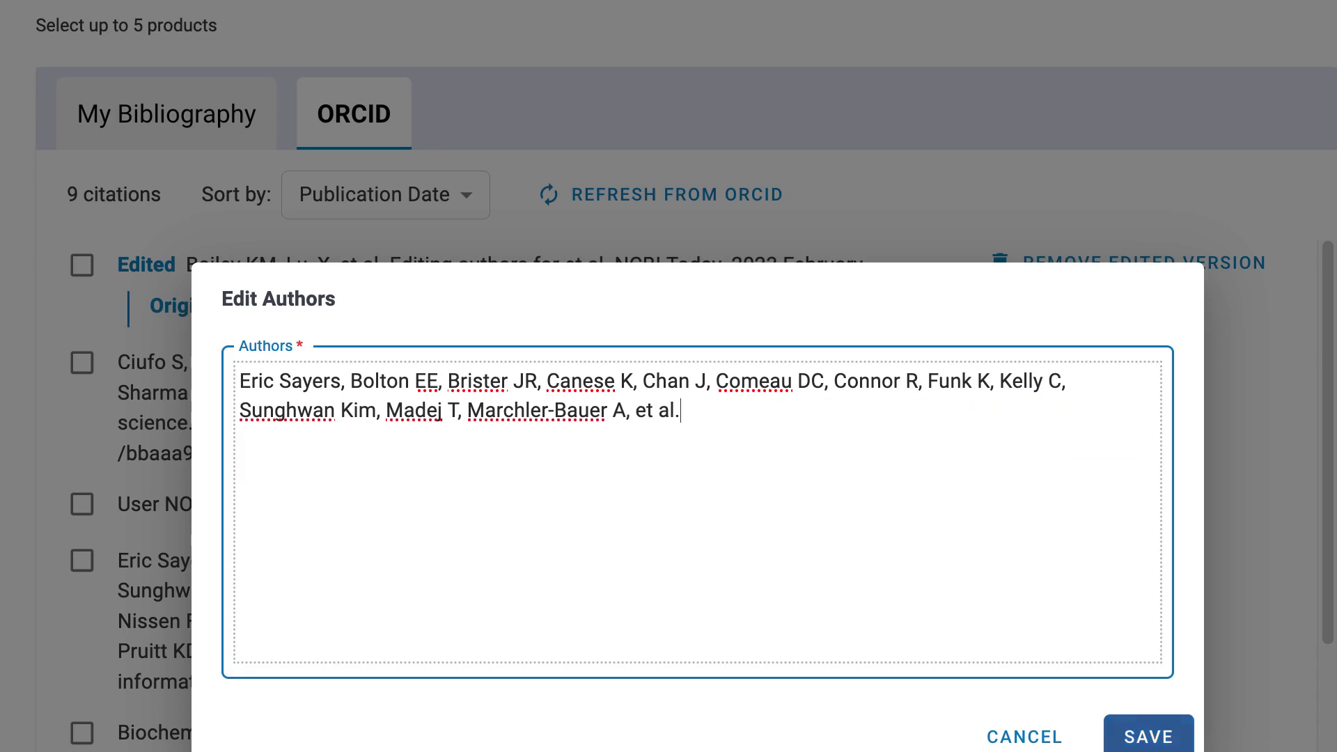
pyautogui.click(1114, 731)
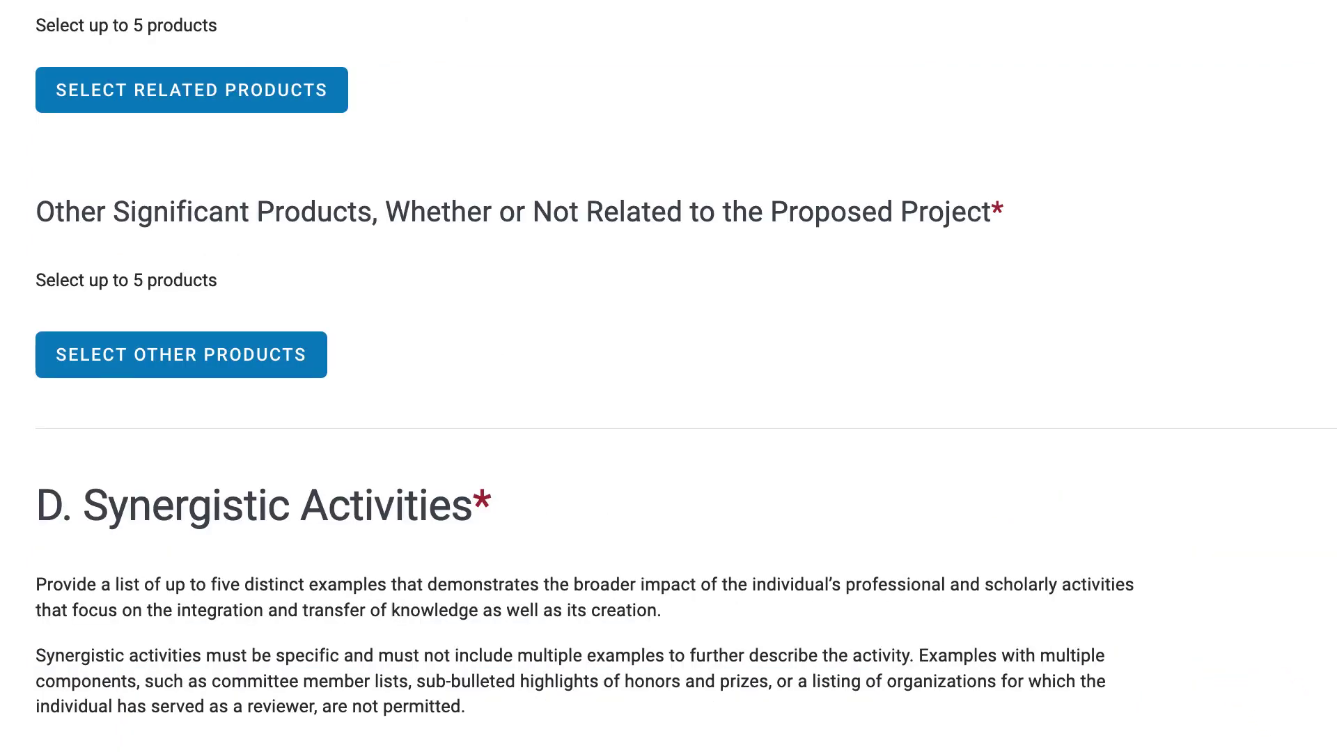
# Add Synergistic Activity 2 with the description 'I also trained...' and save it.
pyautogui.scroll(-2, 668, 376)
pyautogui.scroll(-5, 668, 376)
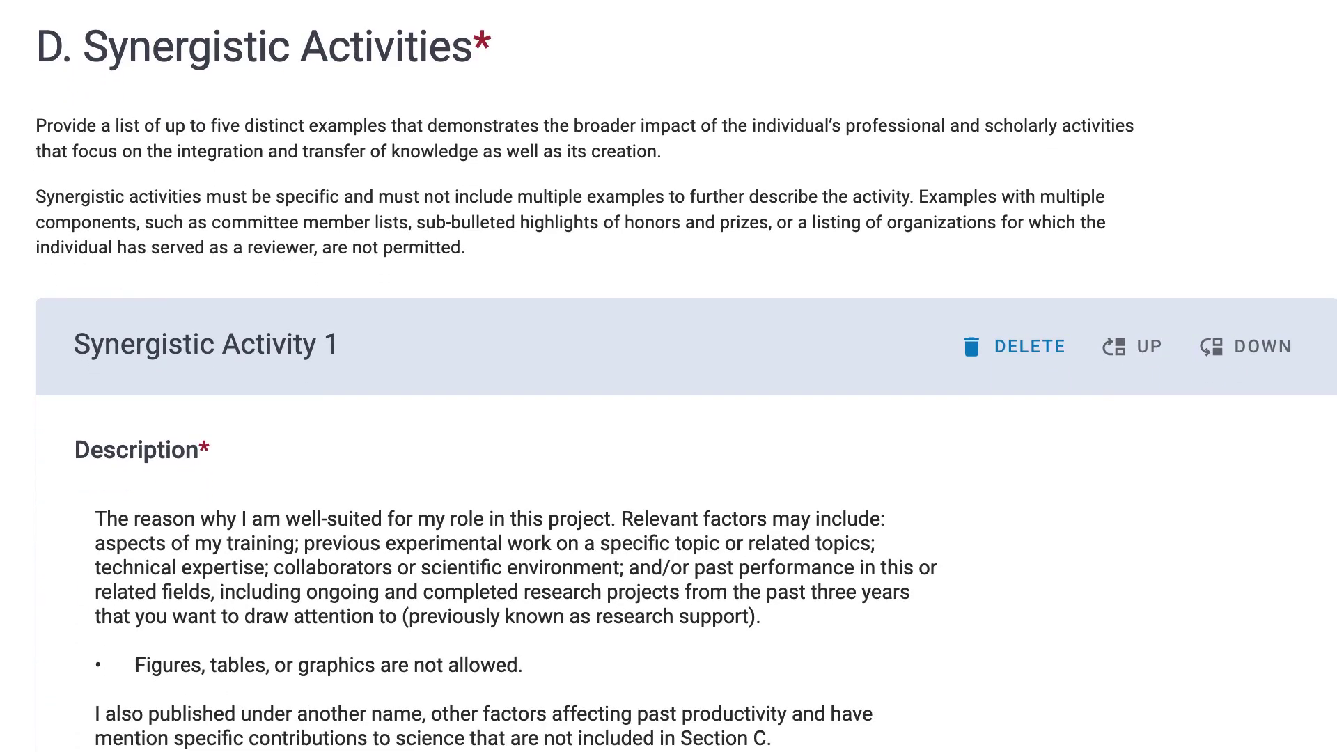
pyautogui.scroll(-4, 668, 376)
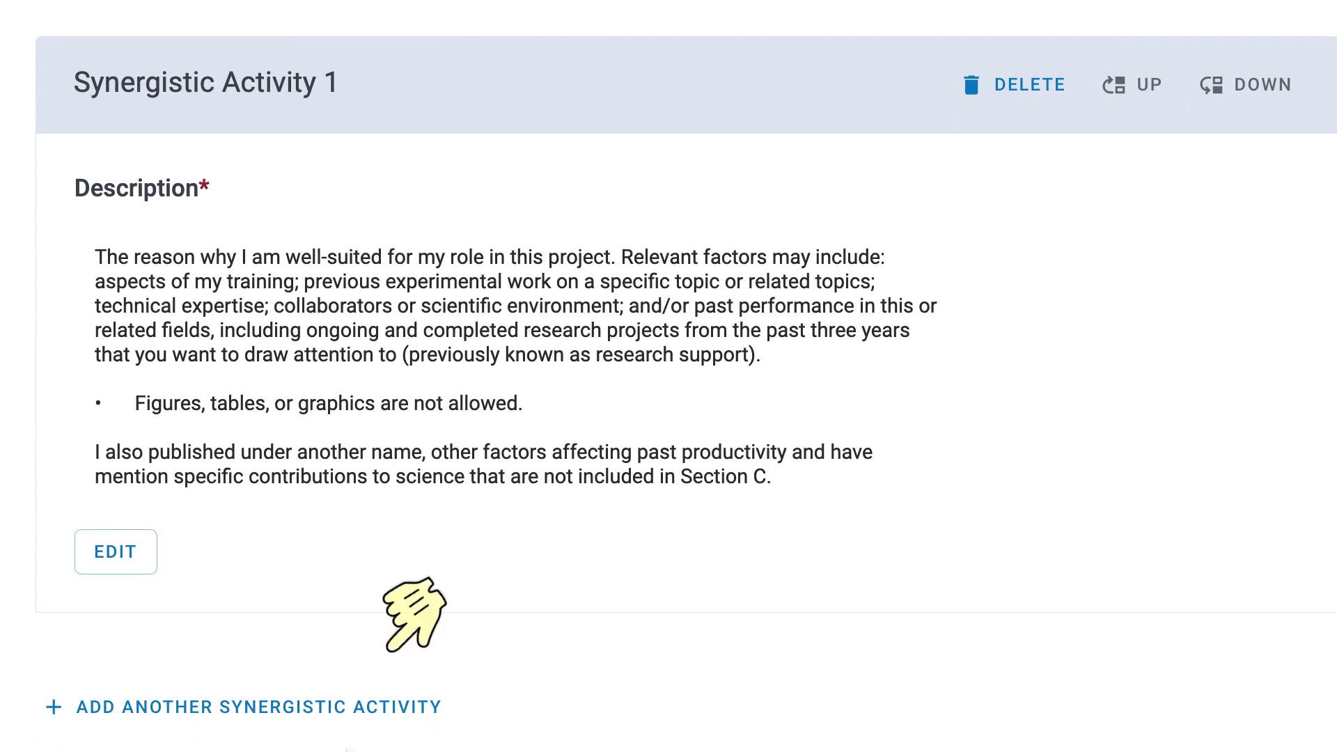
pyautogui.click(362, 706)
pyautogui.write('I also trained...')
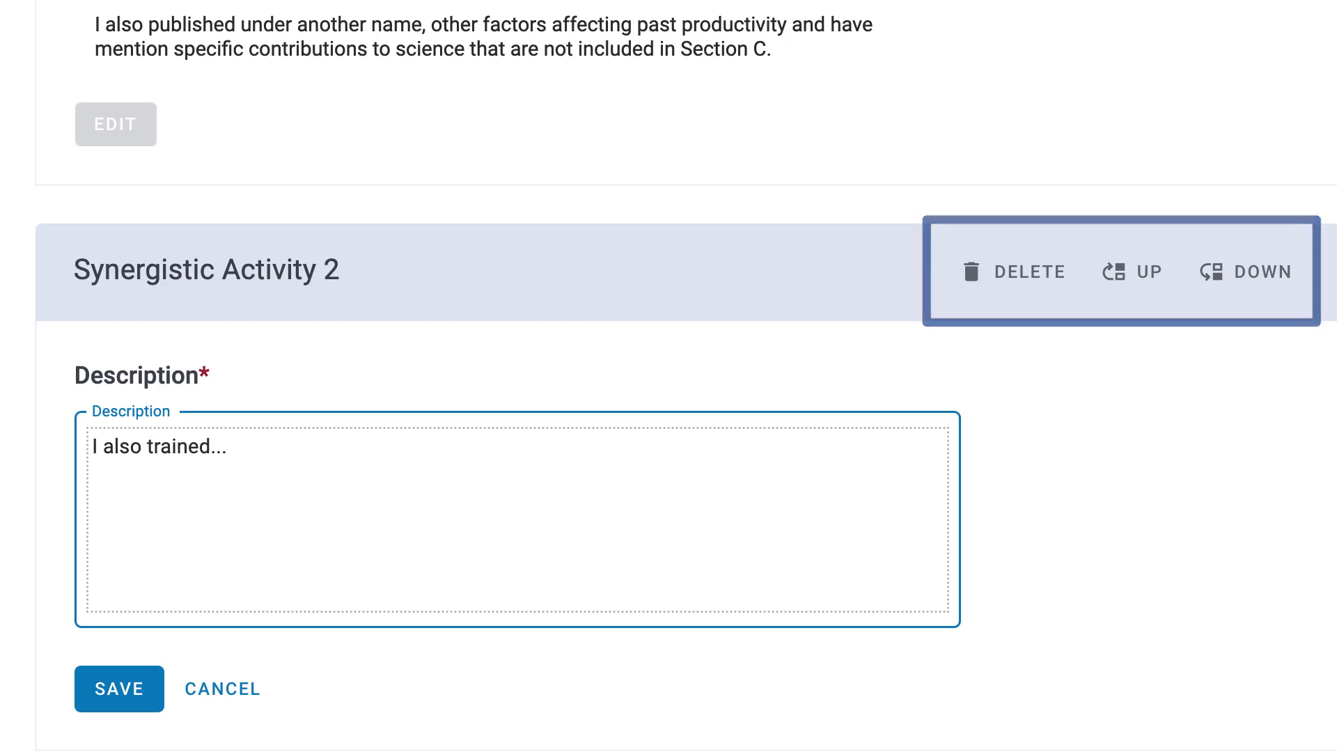
pyautogui.click(156, 693)
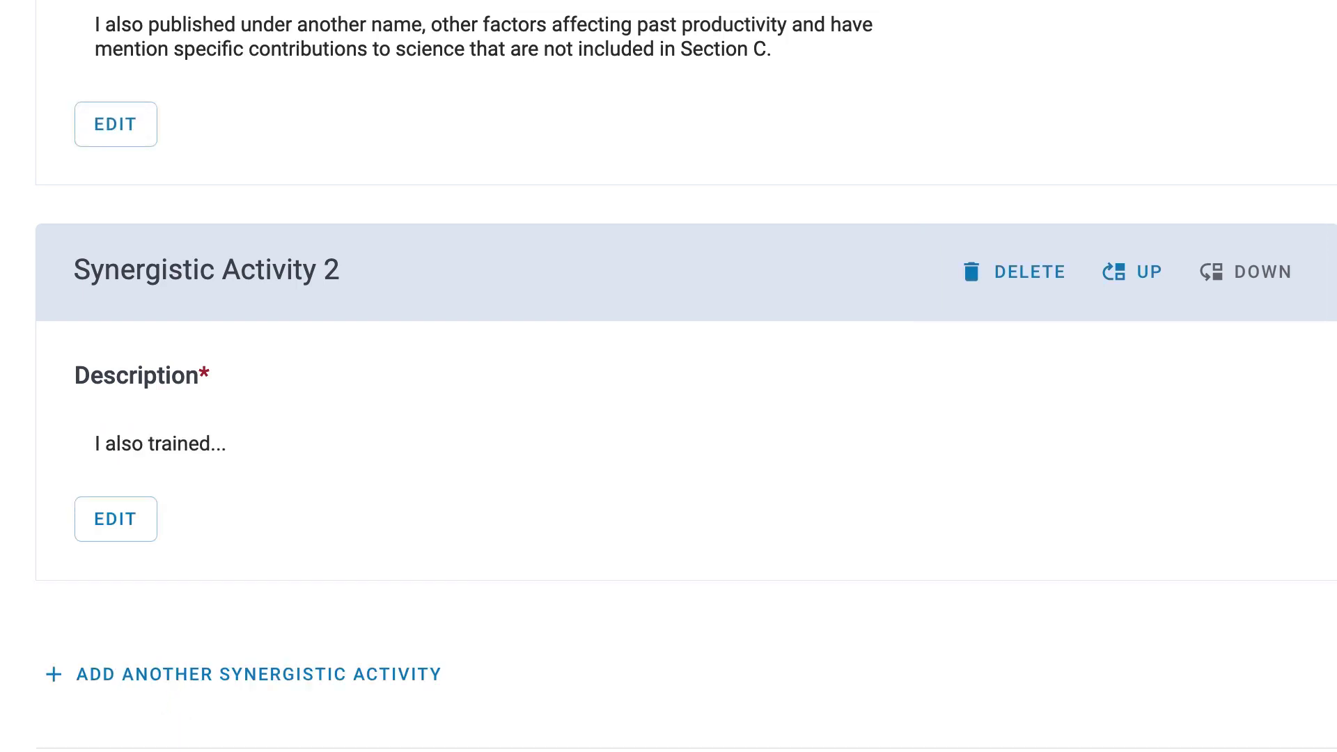
pyautogui.scroll(-5, 668, 376)
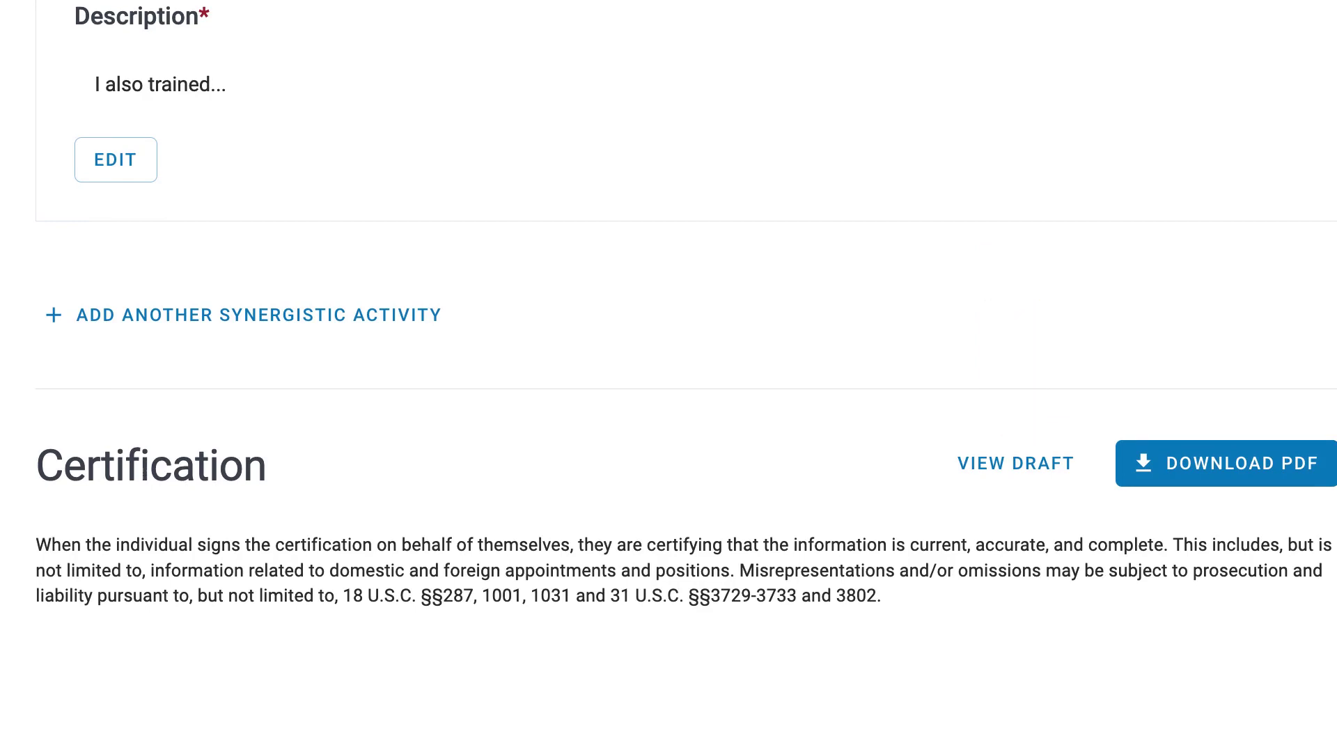
# Request the sketch's PDF download and agree to the certification statement.
pyautogui.click(1254, 485)
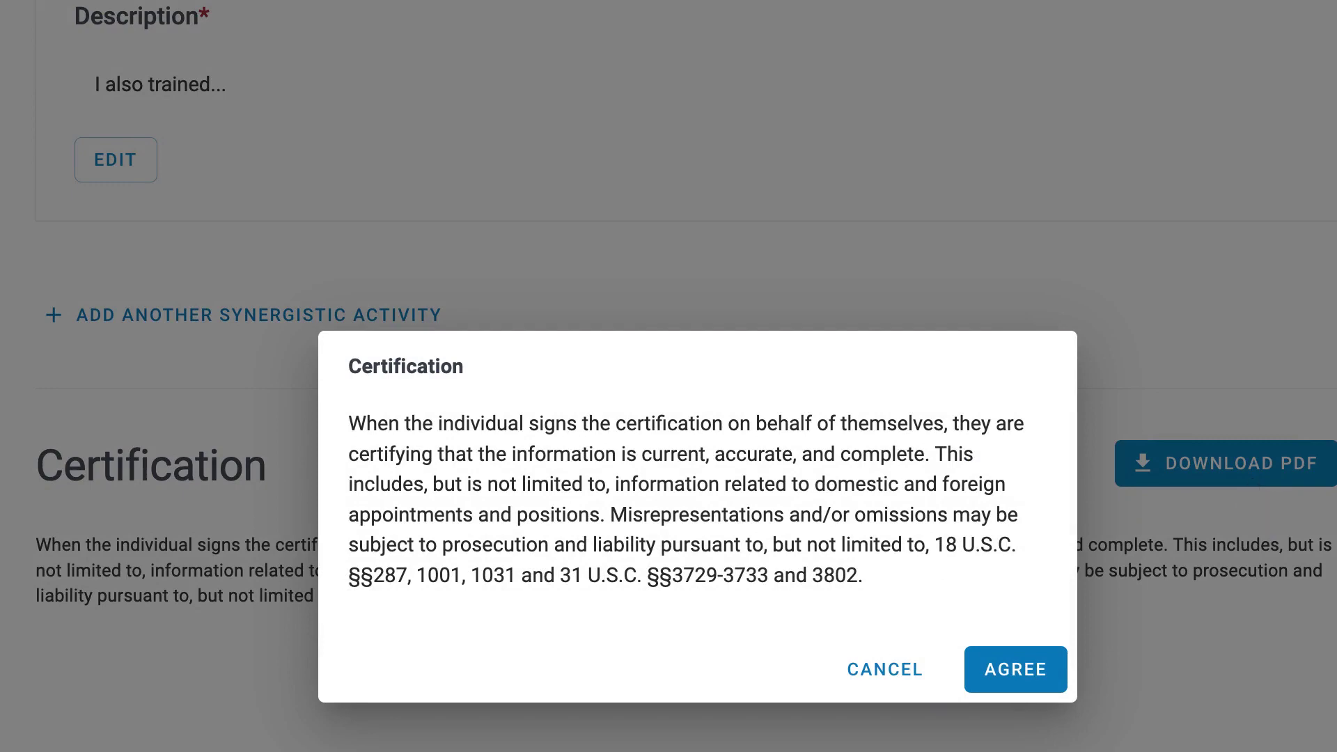
pyautogui.press('Return')
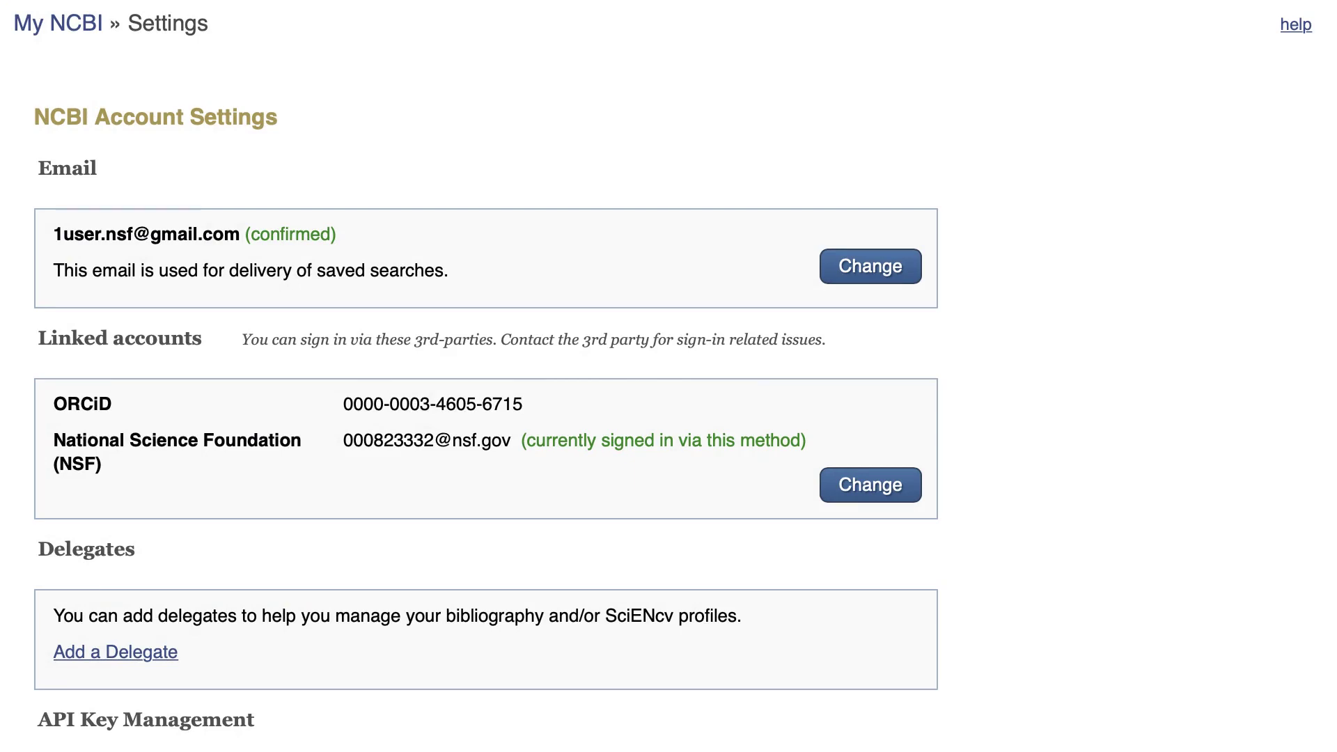
pyautogui.scroll(-5, 487, 417)
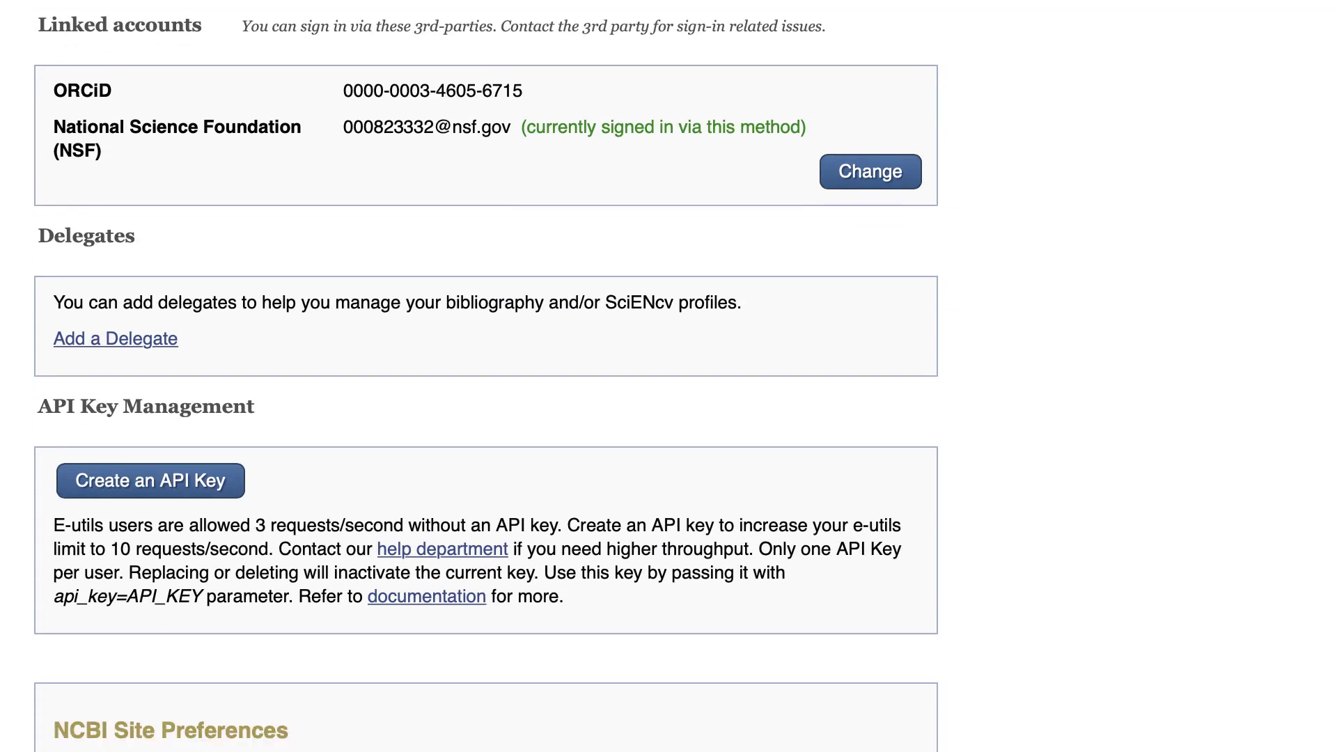